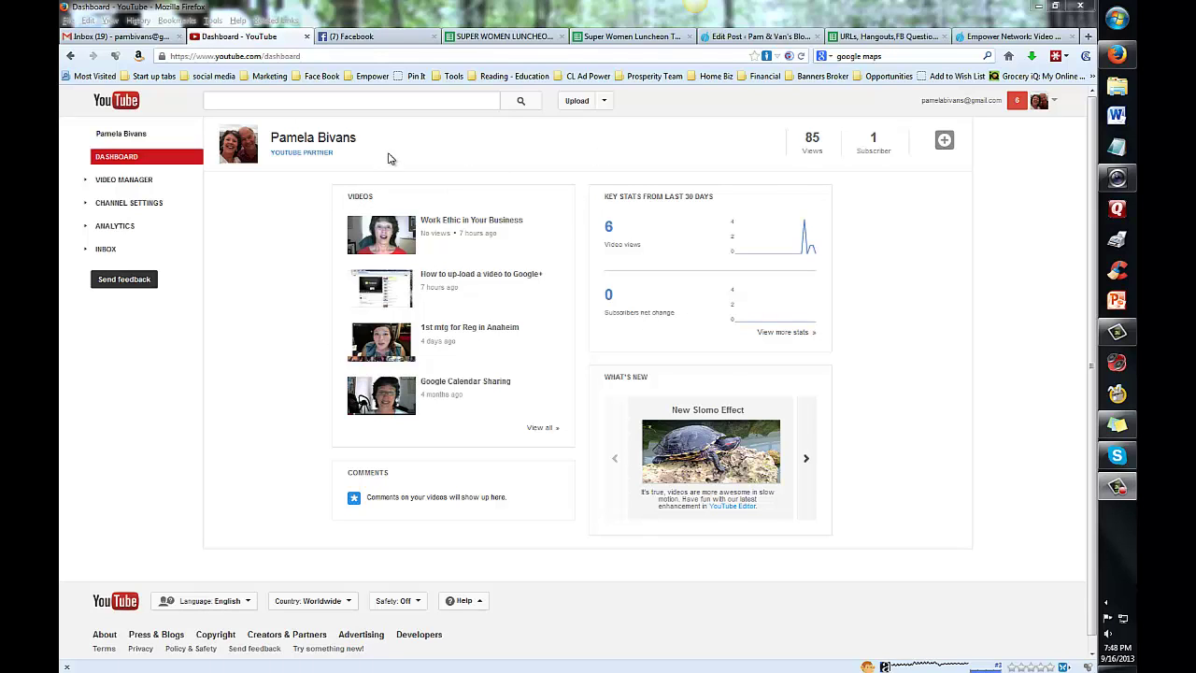
Set up a Google+ Hangout On Air from YouTube's upload page, name it "How to Start a Google Hangout", and start it.
left_click(578, 103)
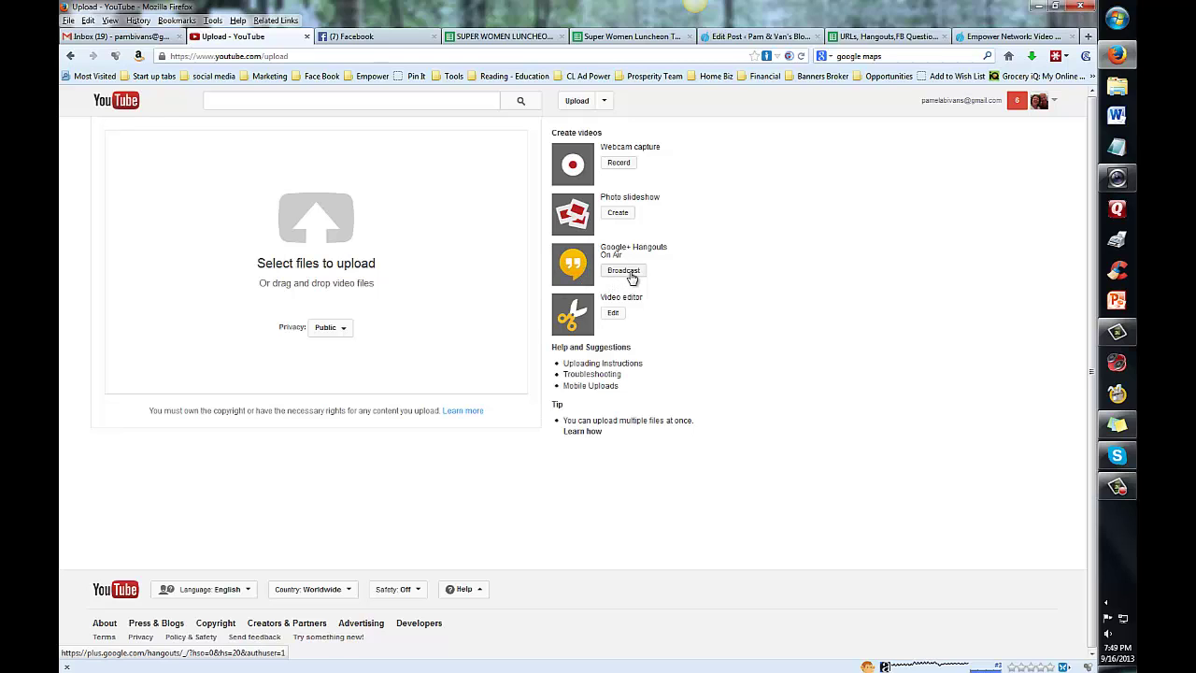
left_click(623, 271)
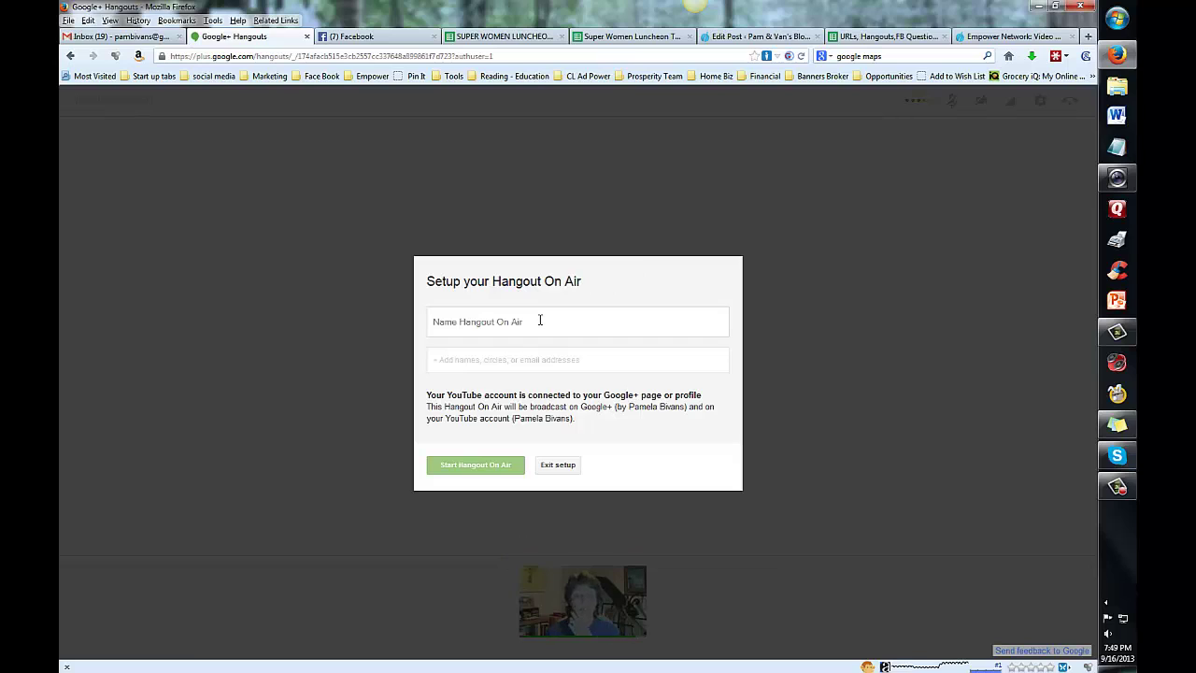
left_click(538, 321)
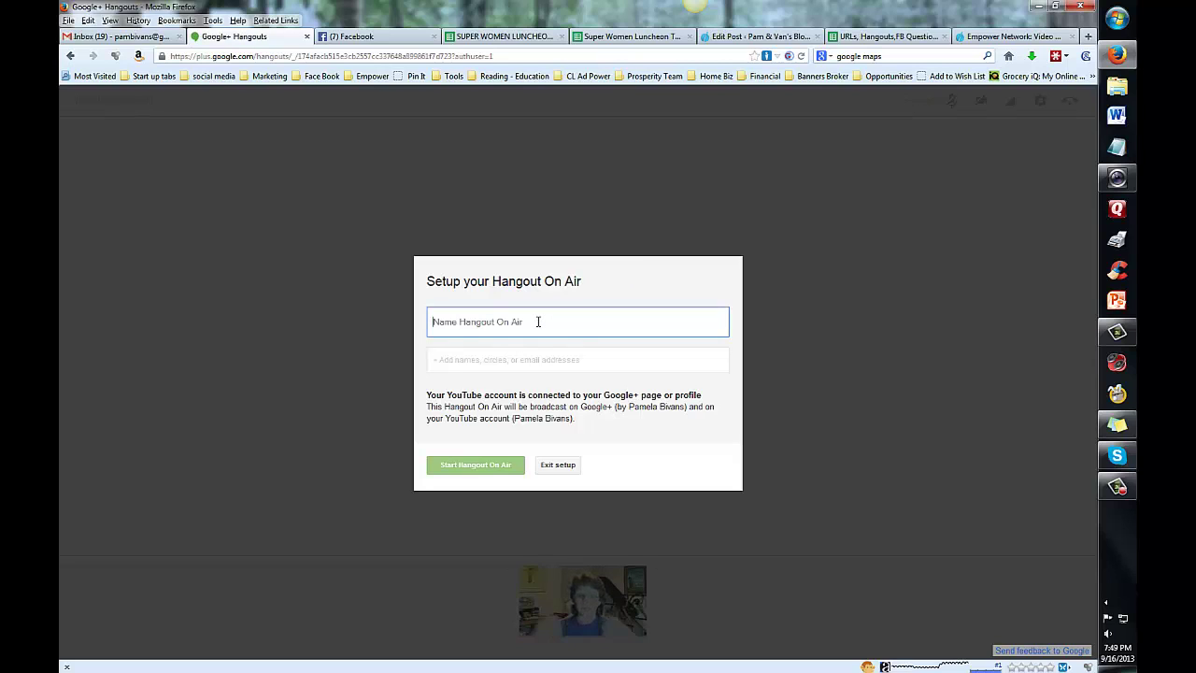
type("How to Start a Google Hangout")
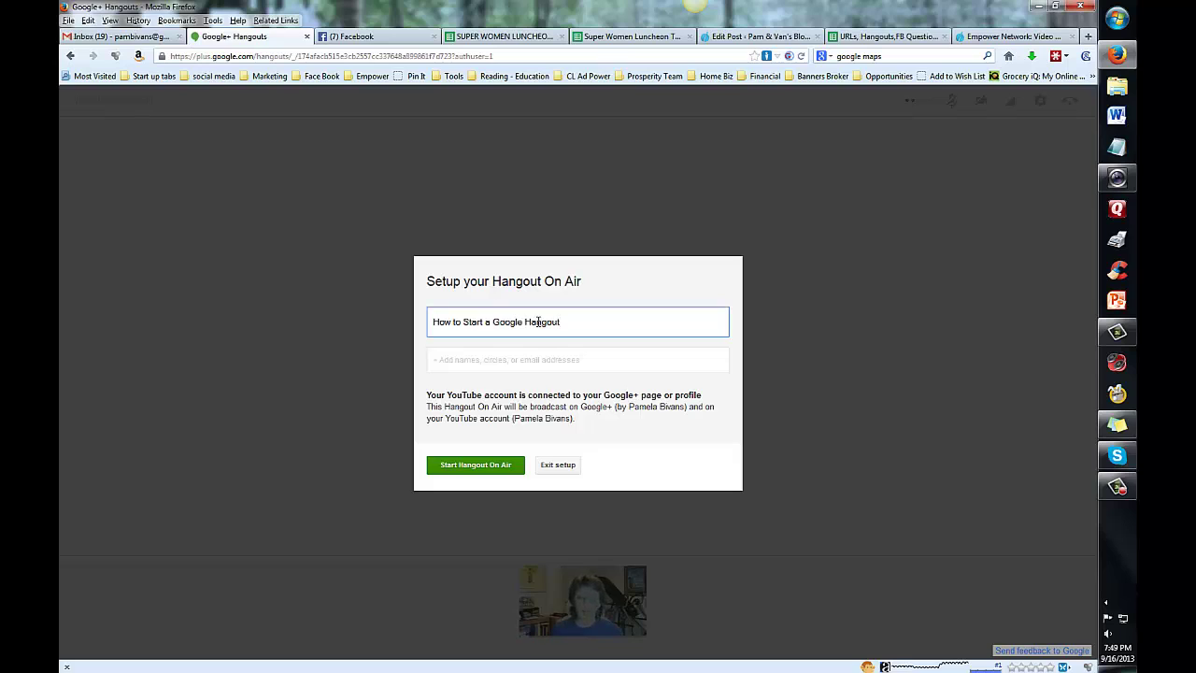
left_click(509, 360)
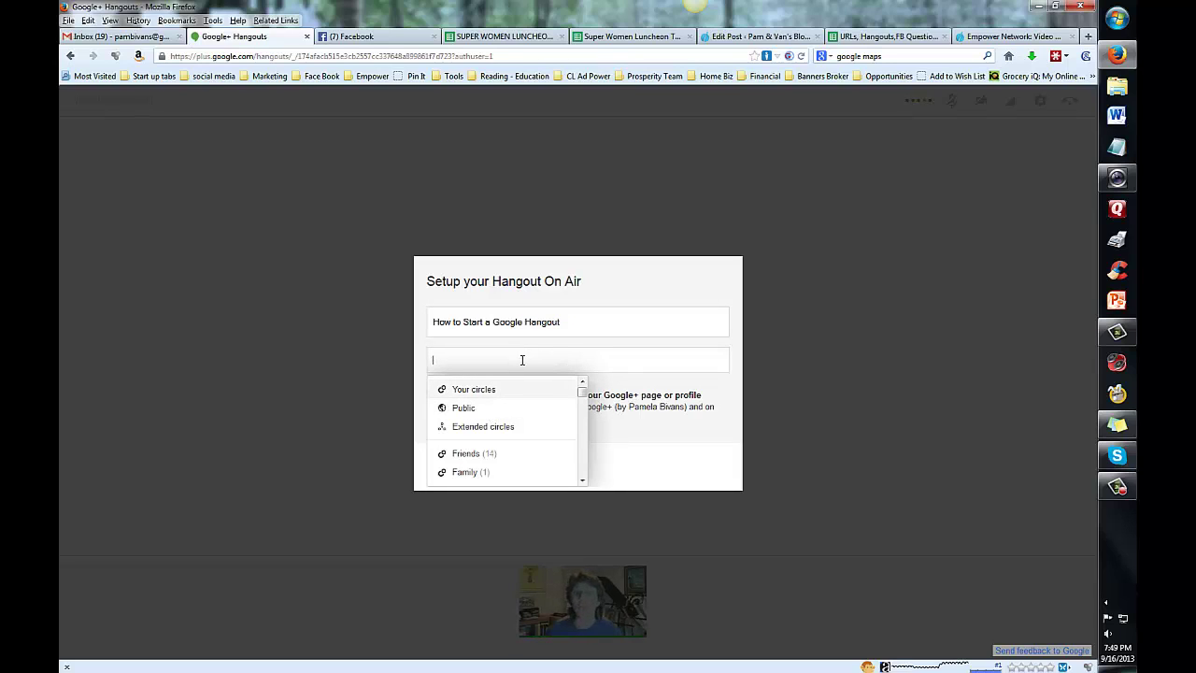
left_click(621, 454)
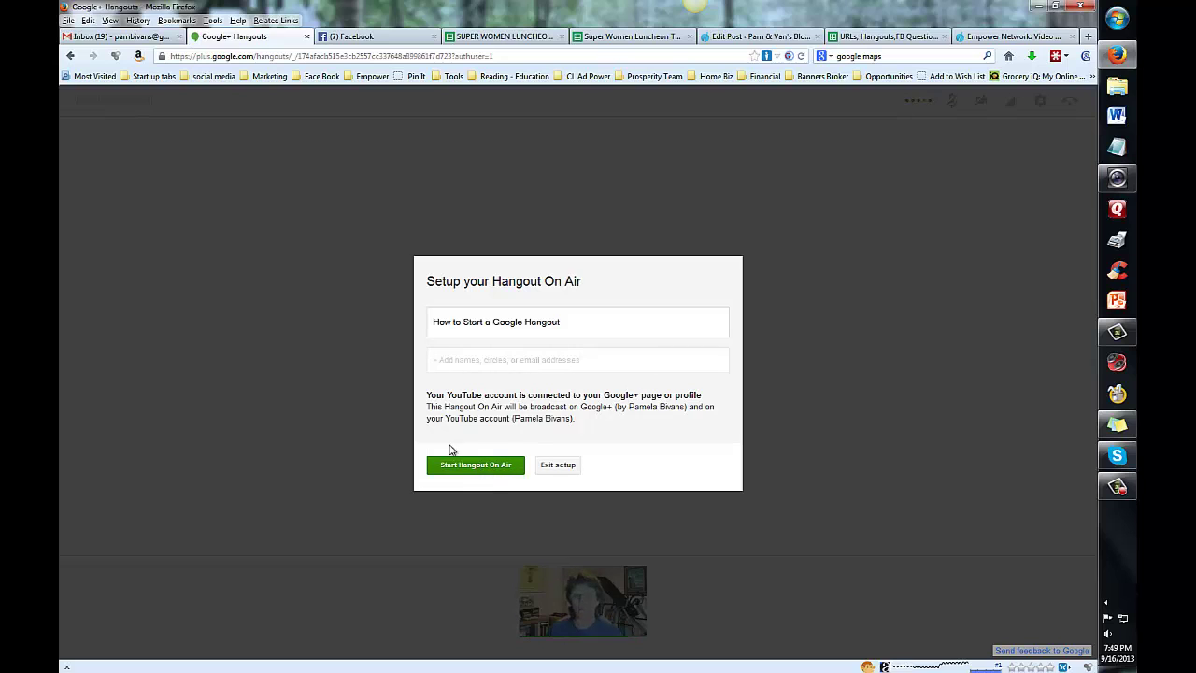
left_click(496, 467)
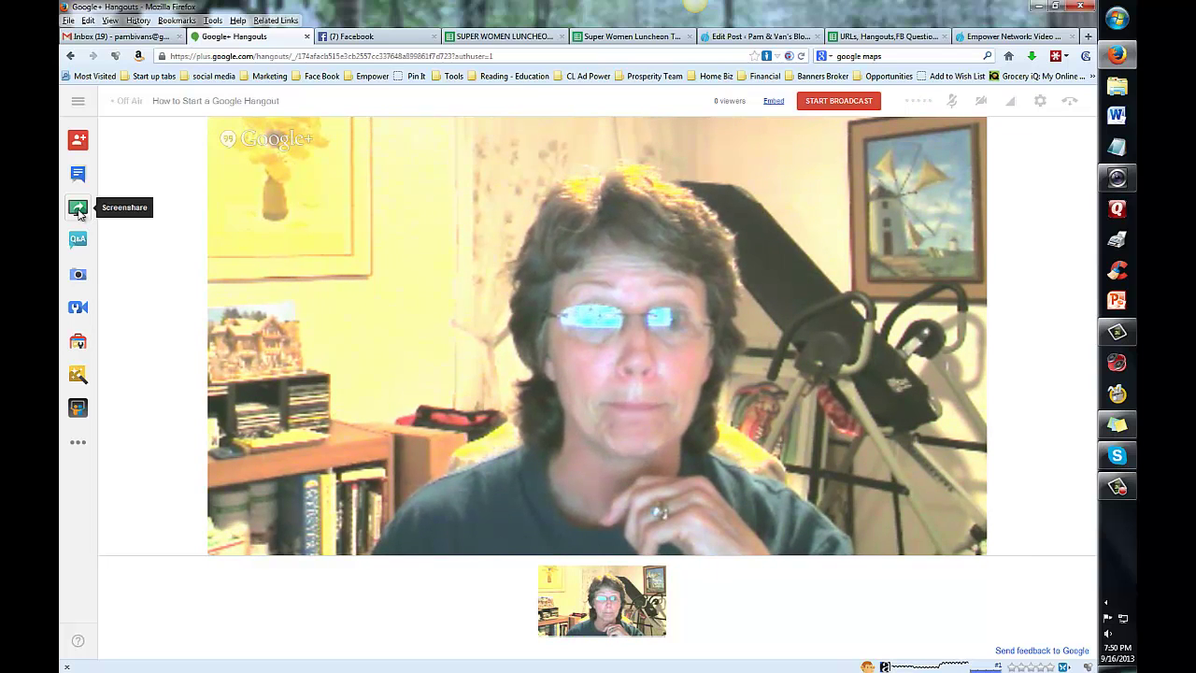
Start a screenshare of the full screen in the hangout.
left_click(78, 209)
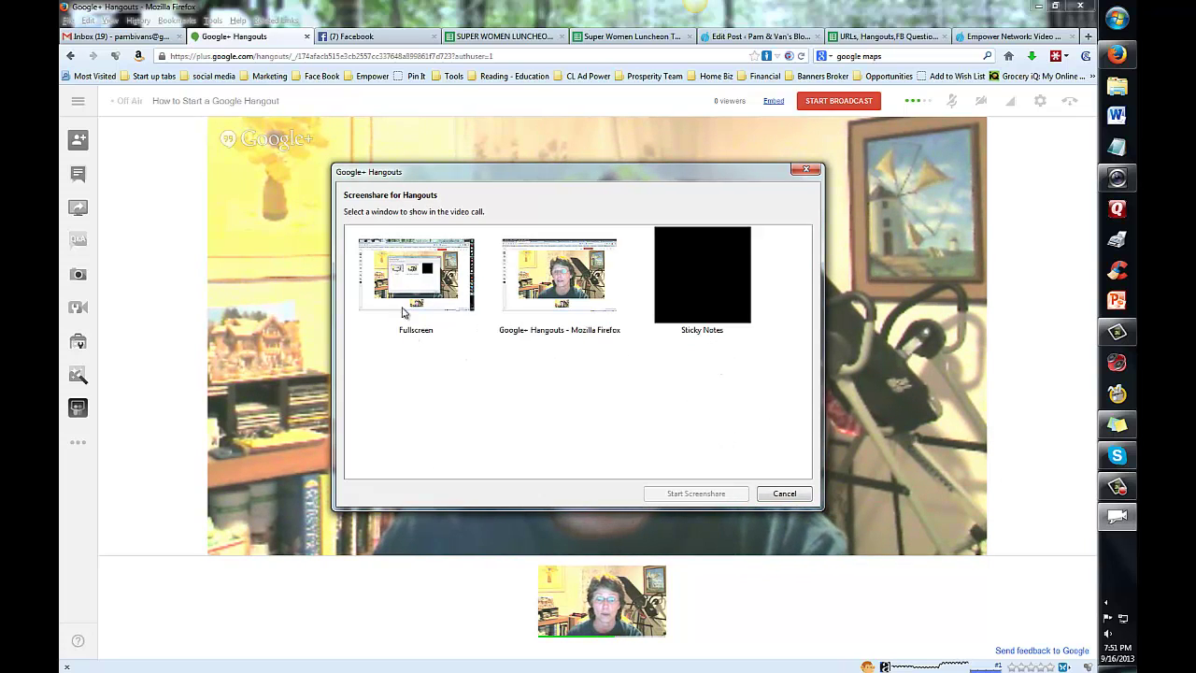
left_click(420, 333)
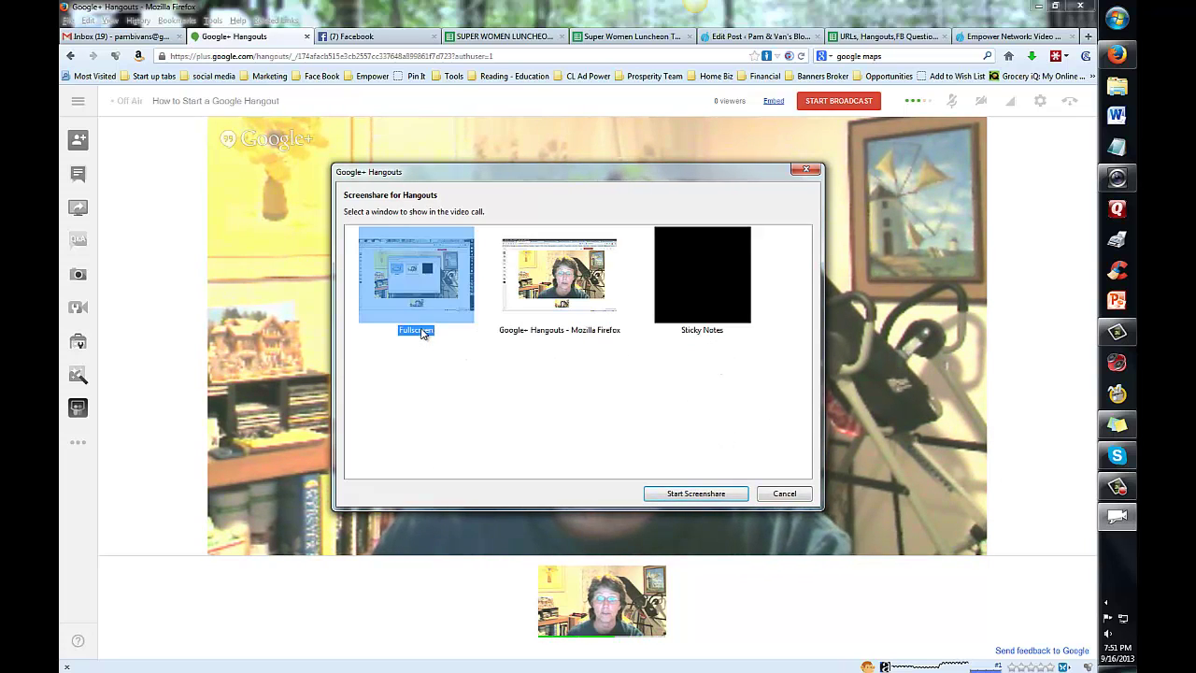
left_click(695, 494)
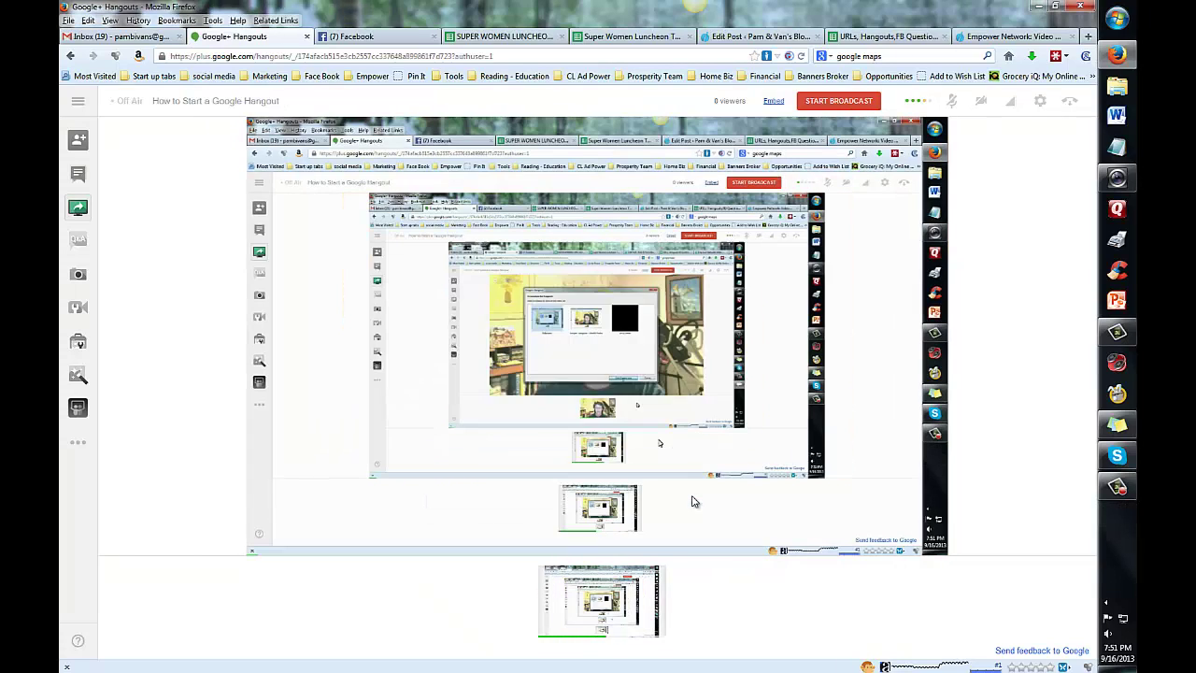
Show the Gmail inbox and own Facebook profile through the screenshare, and stop sharing once back in the hangout.
left_click(136, 37)
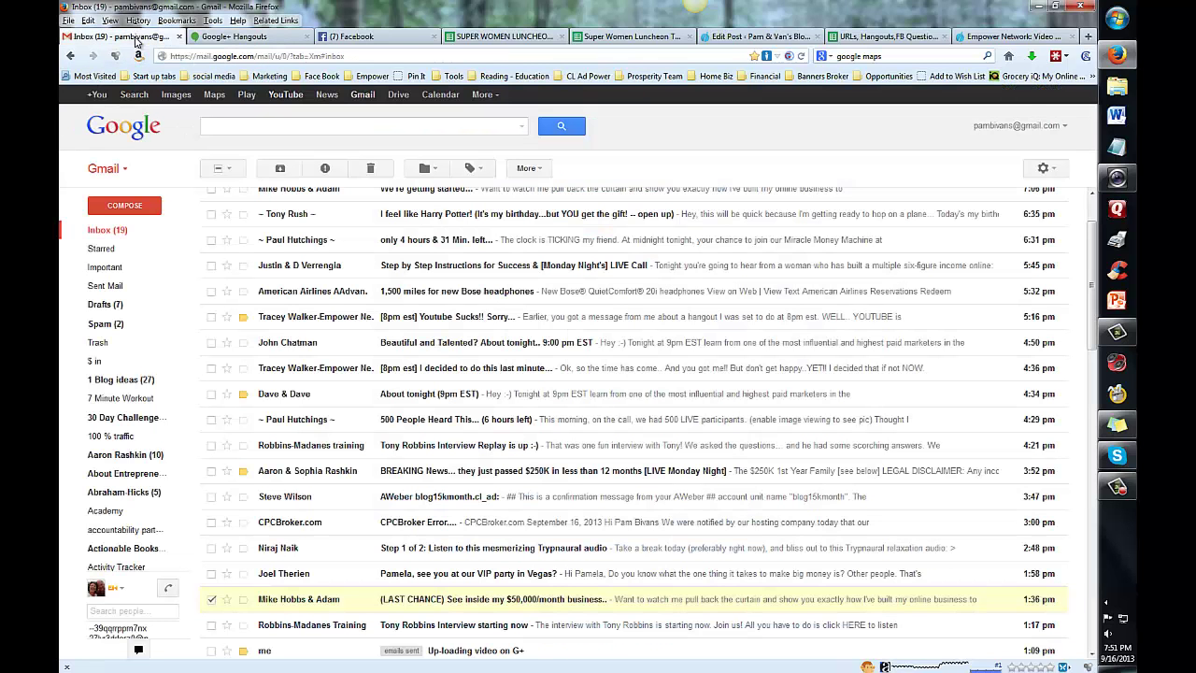
left_click(370, 39)
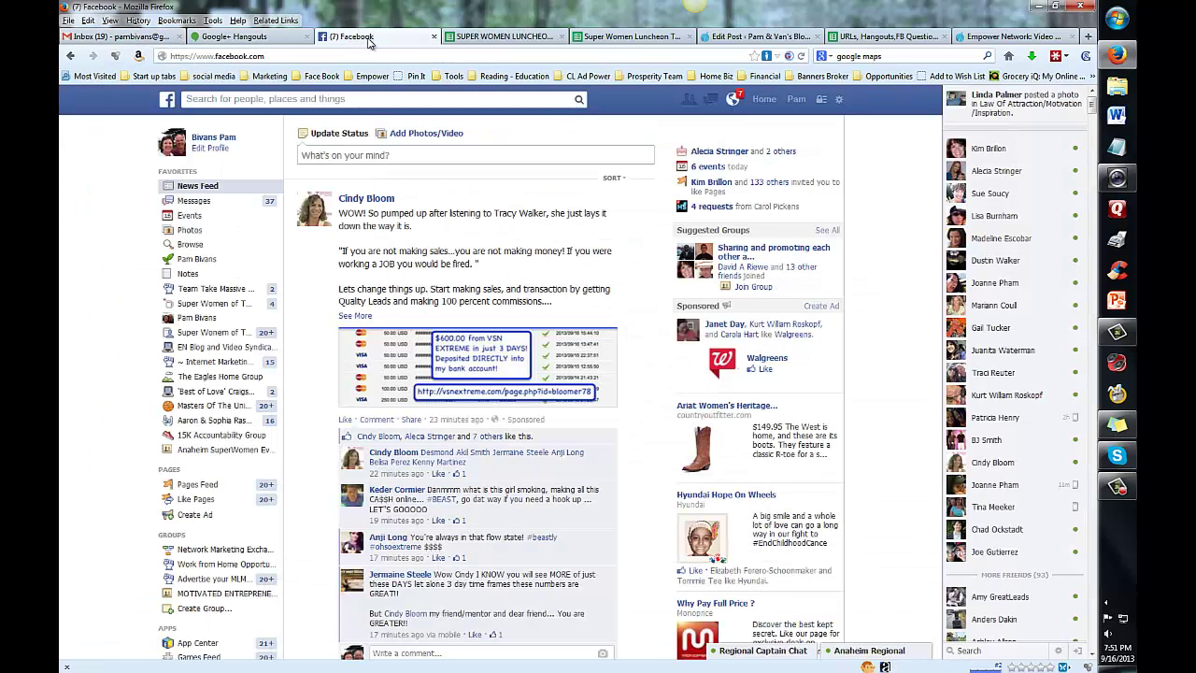
left_click(794, 100)
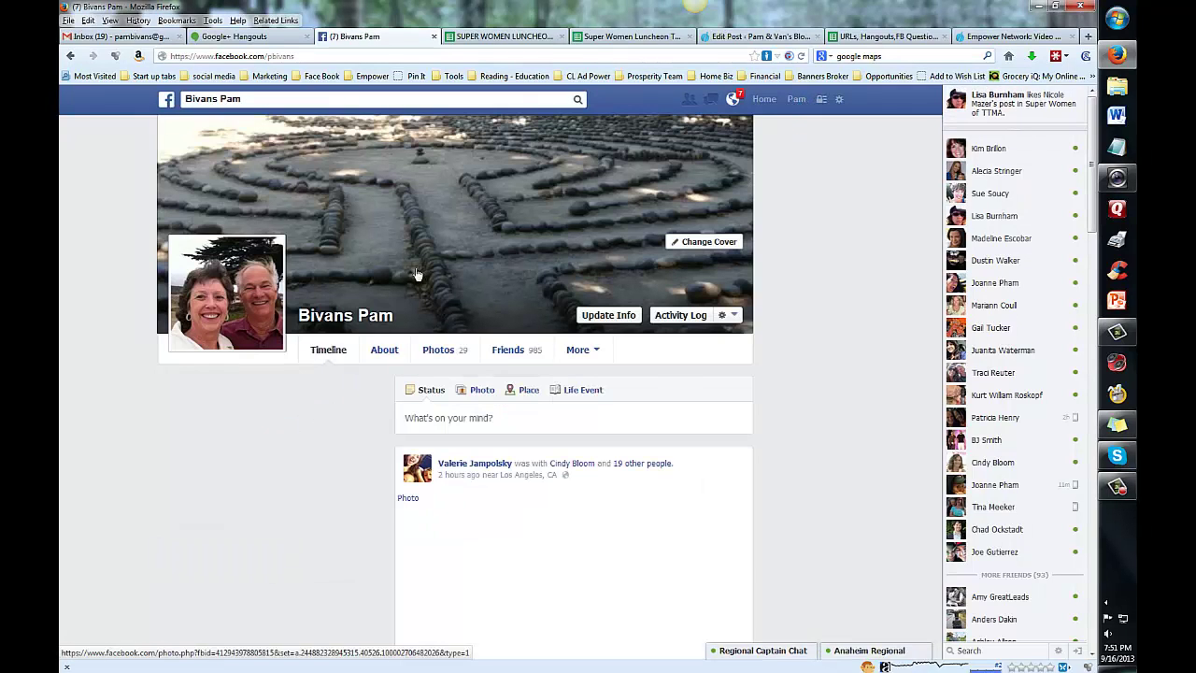
left_click(239, 41)
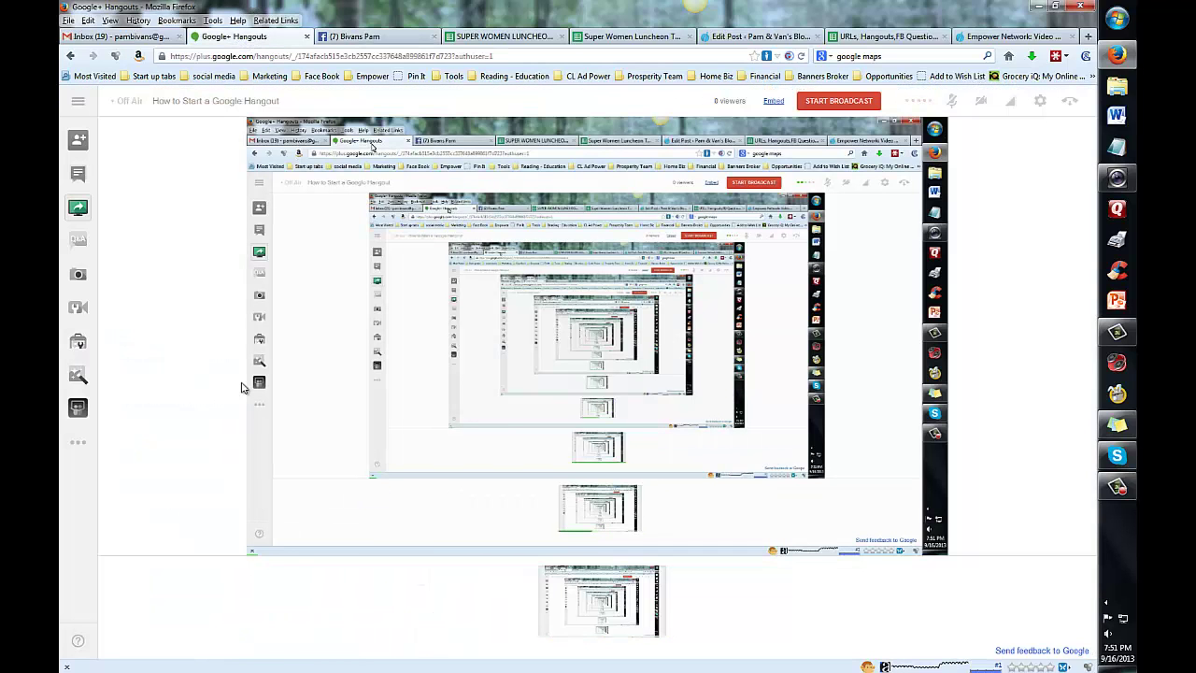
left_click(78, 213)
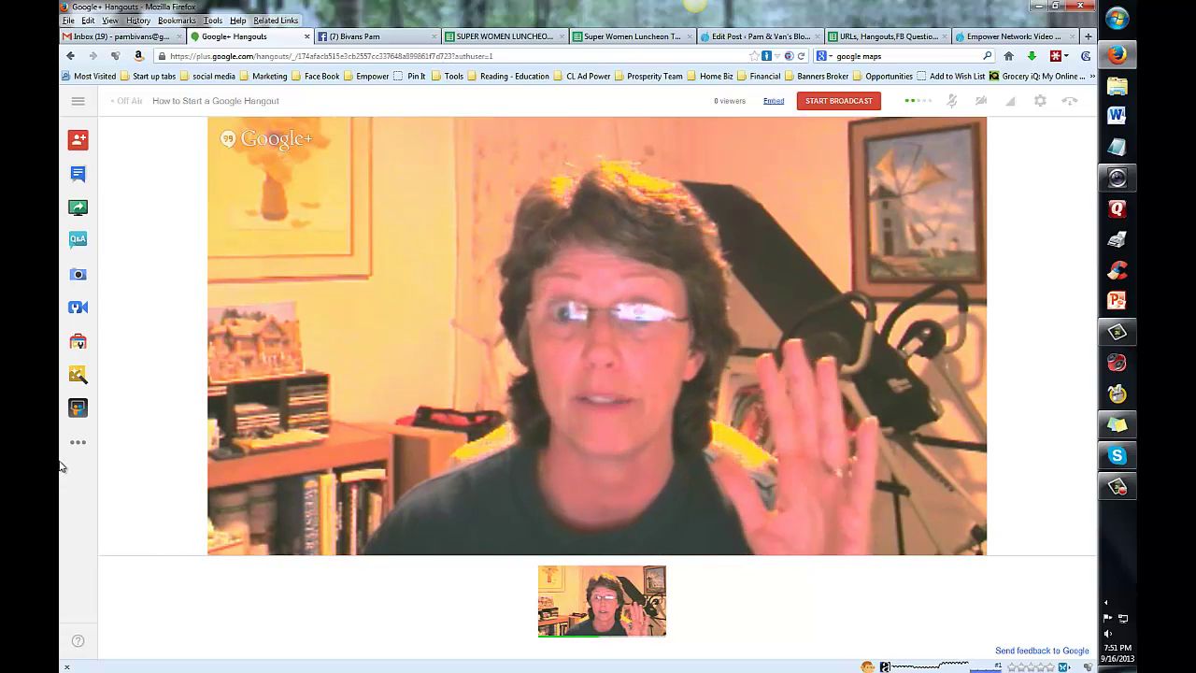
Take two photos of the webcam video with the hangout's Capture feature.
left_click(78, 274)
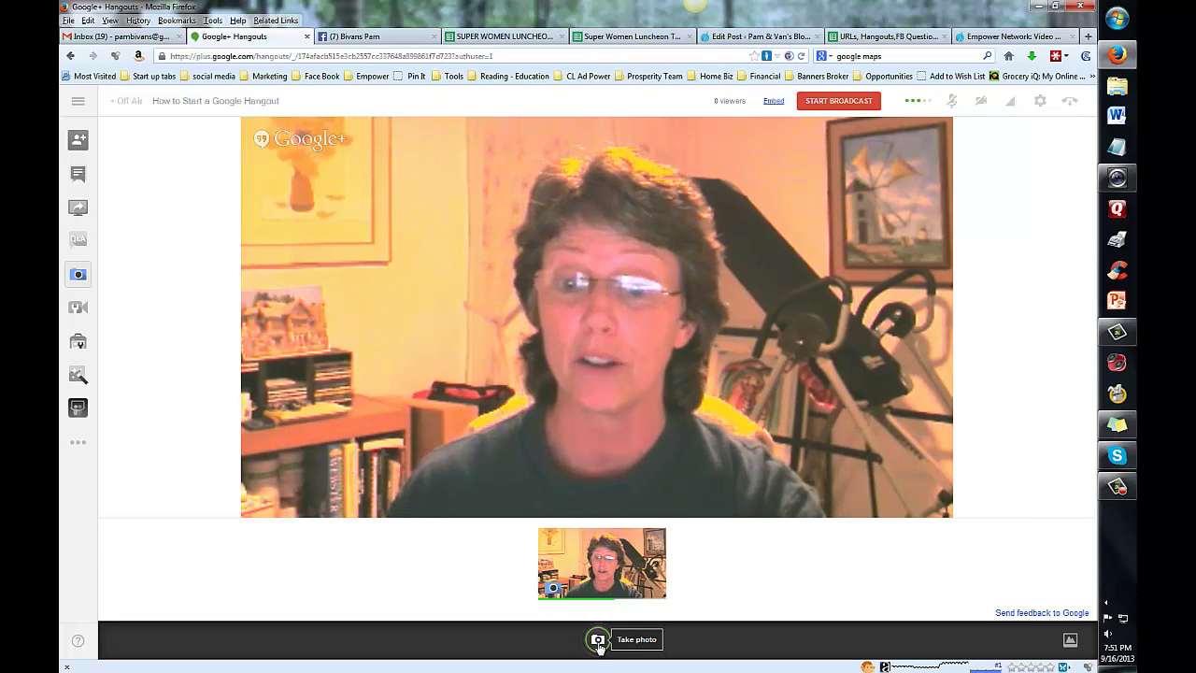
left_click(597, 640)
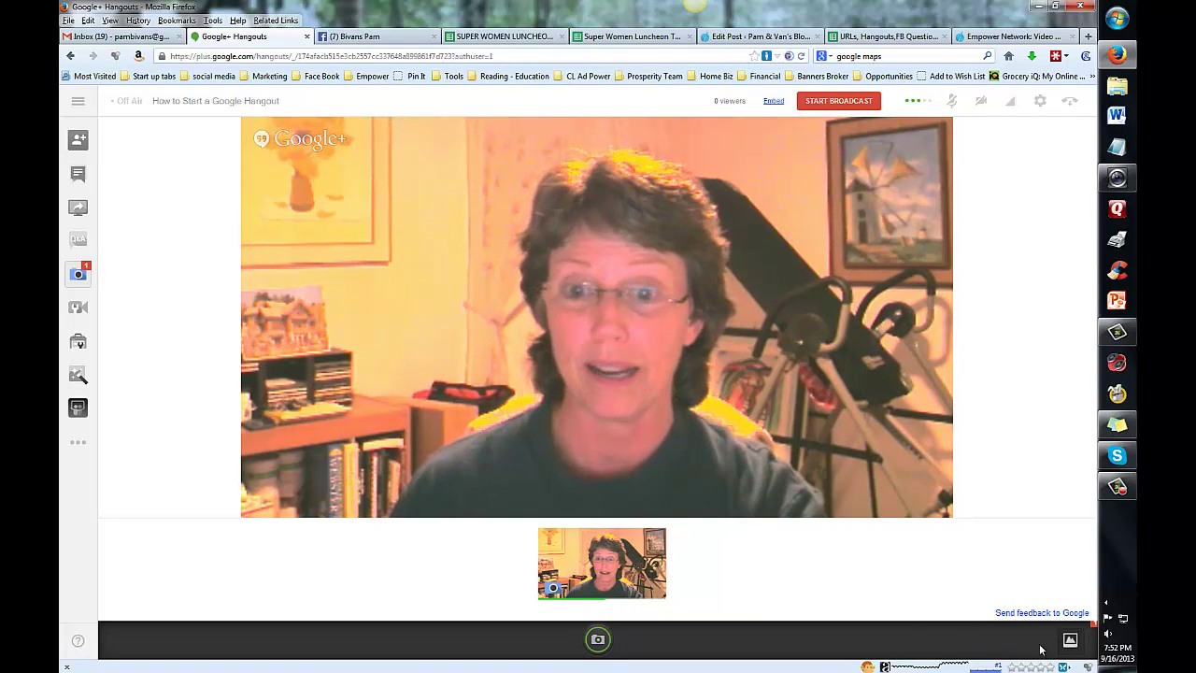
left_click(598, 640)
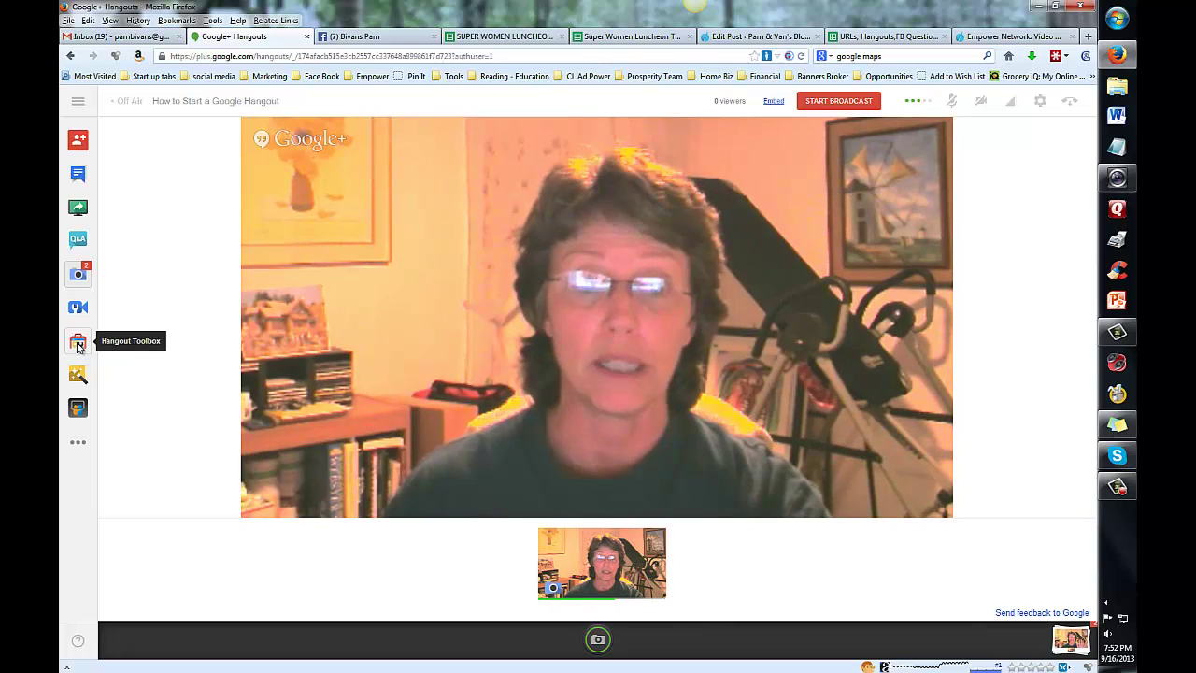
Fill in the Hangout Toolbox lower third with the presenter's website address and set its country to United States.
left_click(78, 344)
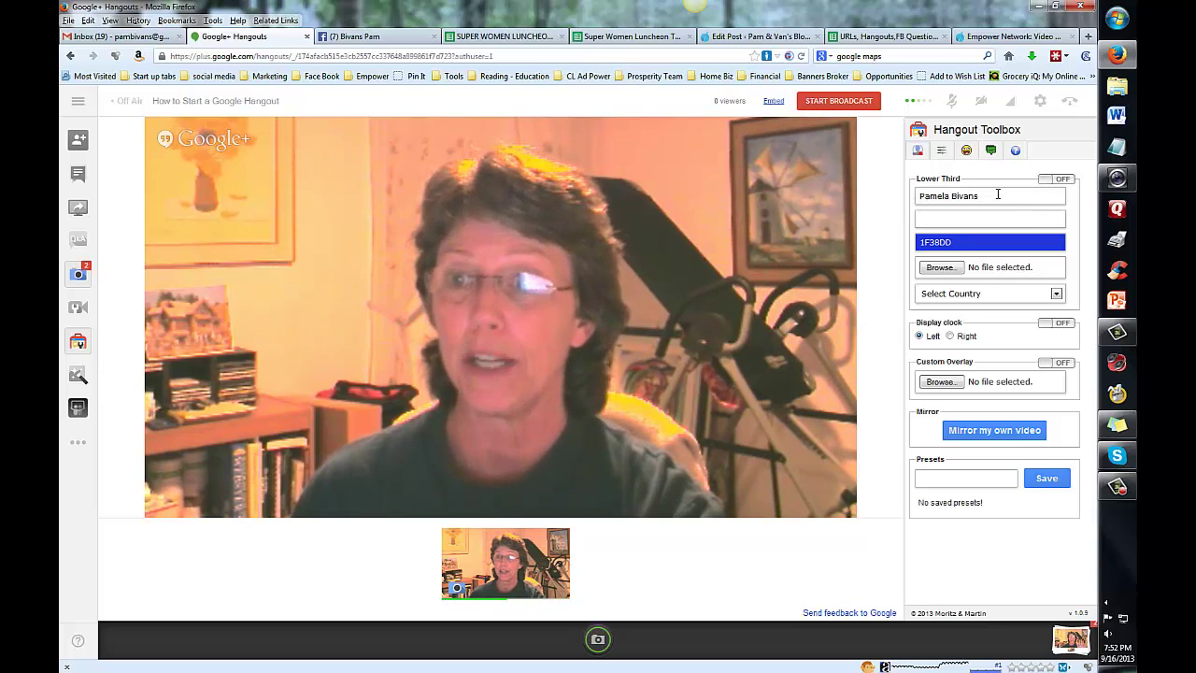
left_click(968, 218)
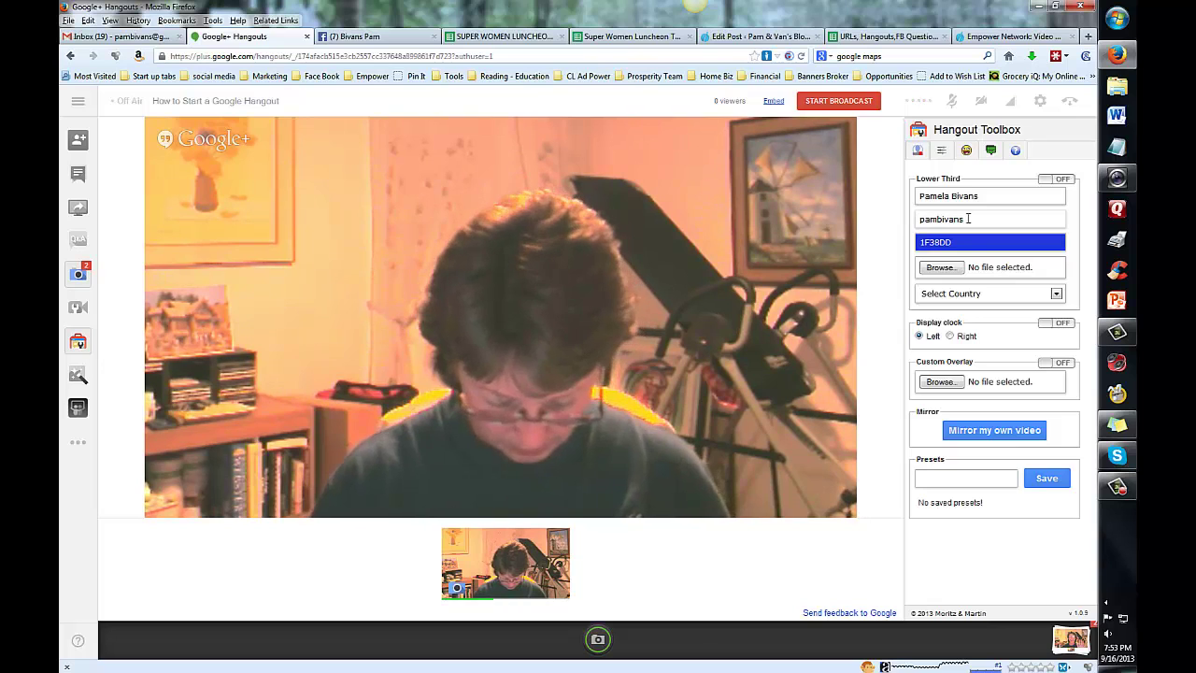
type("com")
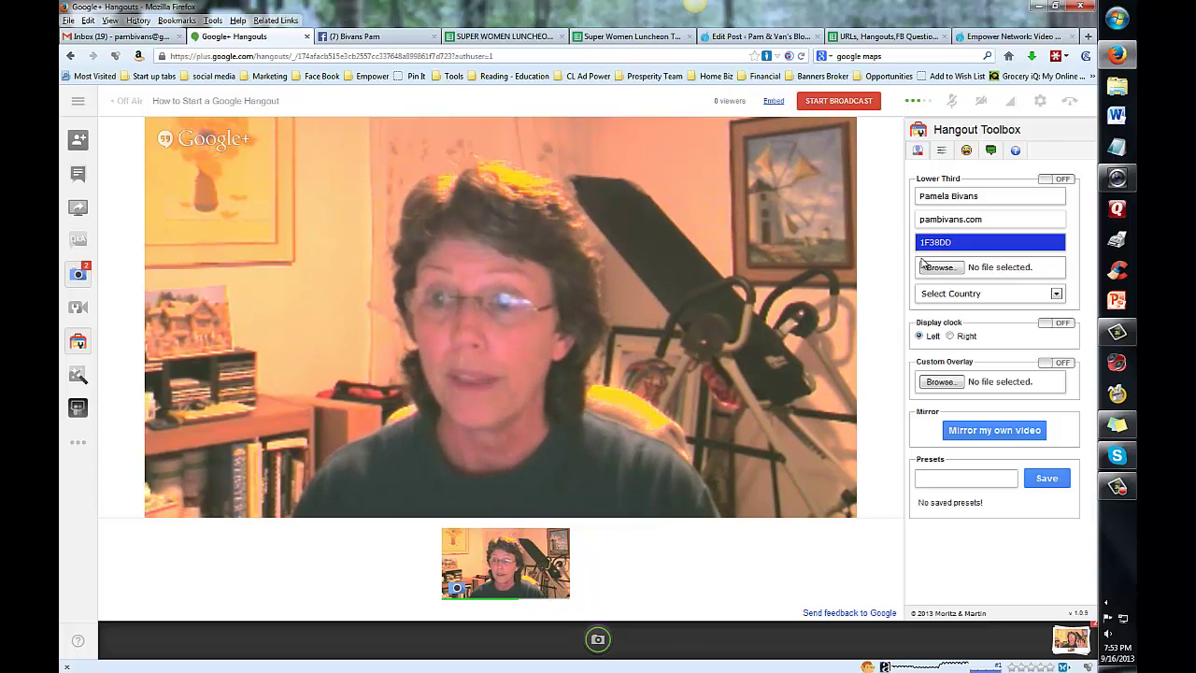
left_click(1056, 294)
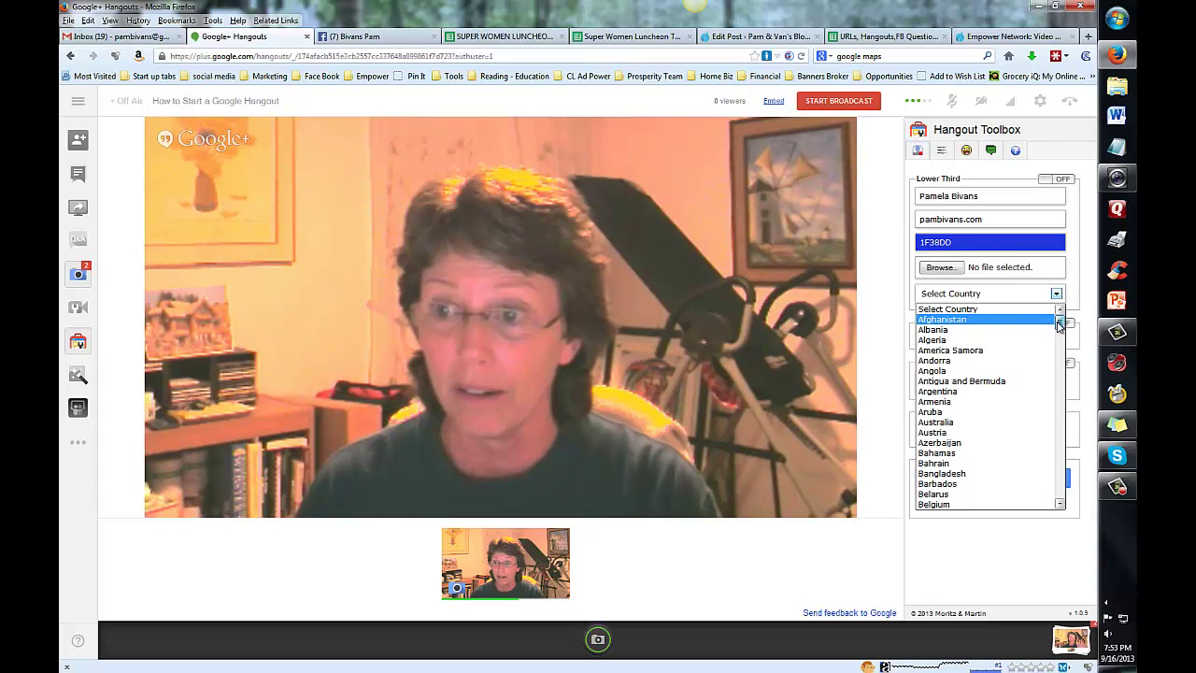
left_click_drag(1059, 321, 1059, 500)
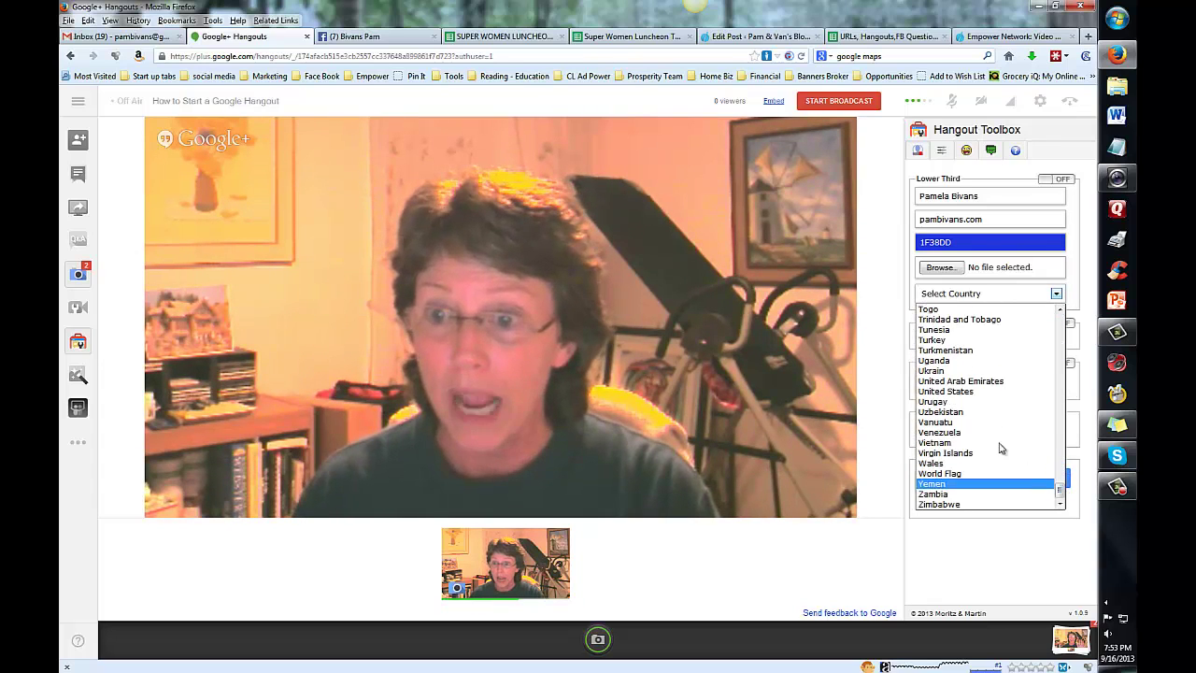
left_click(974, 391)
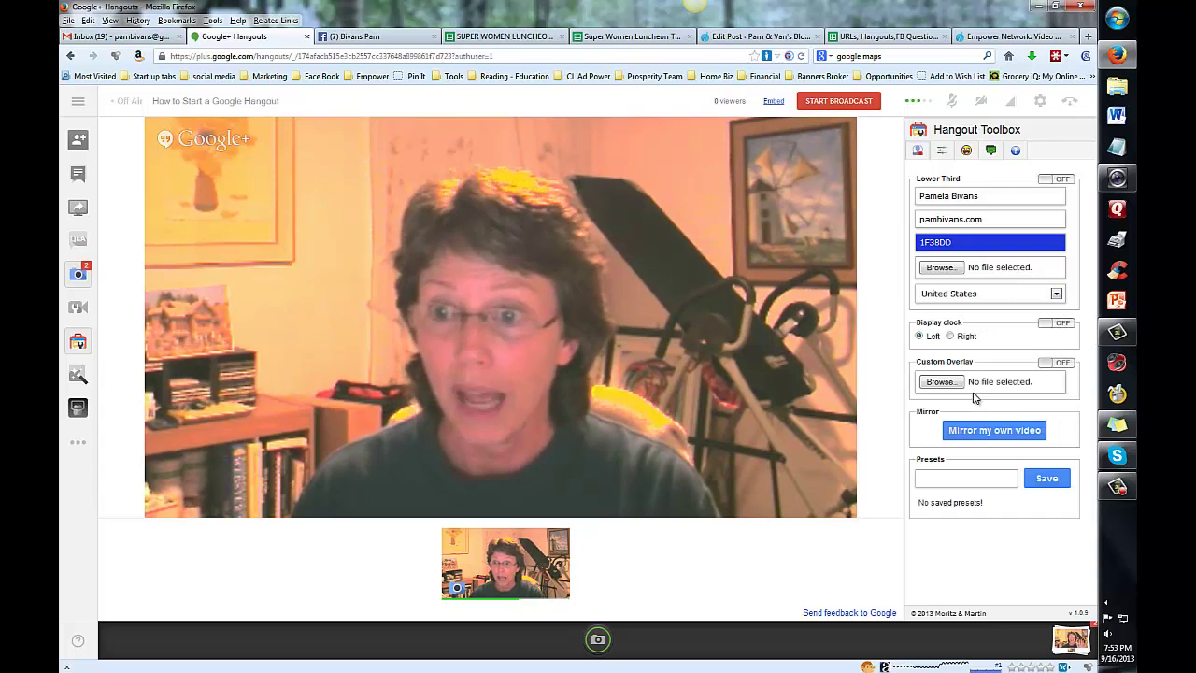
Change the lower third's banner color to pink, DD47B5.
left_click(993, 241)
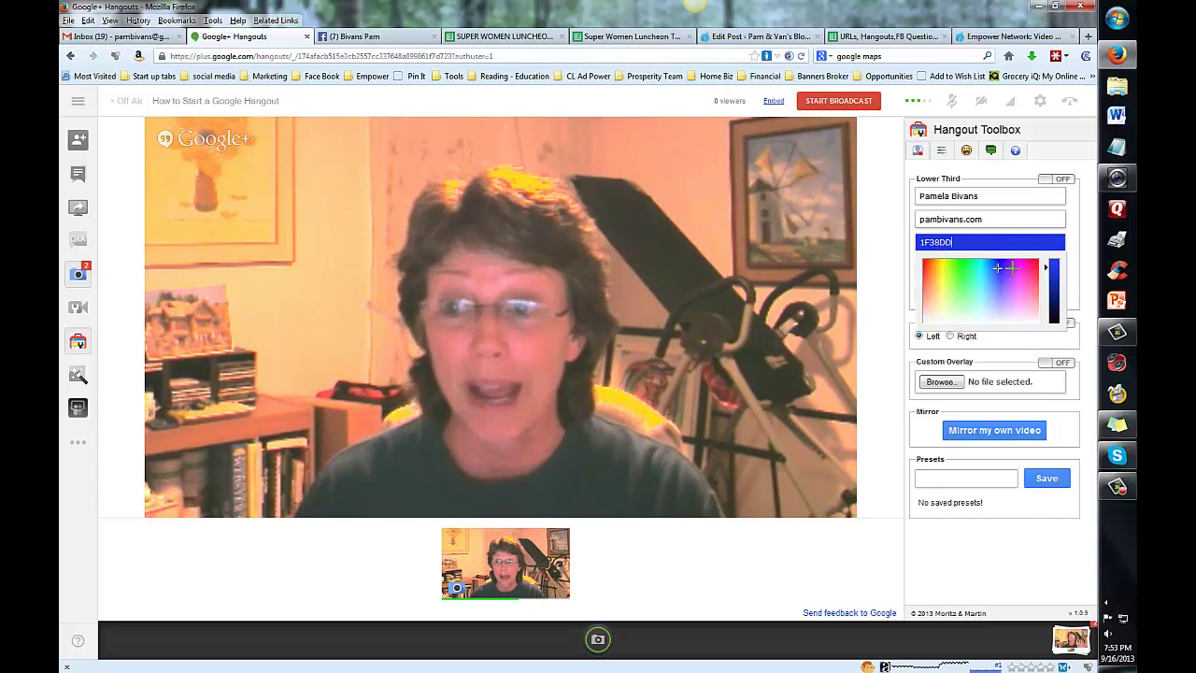
left_click(1023, 278)
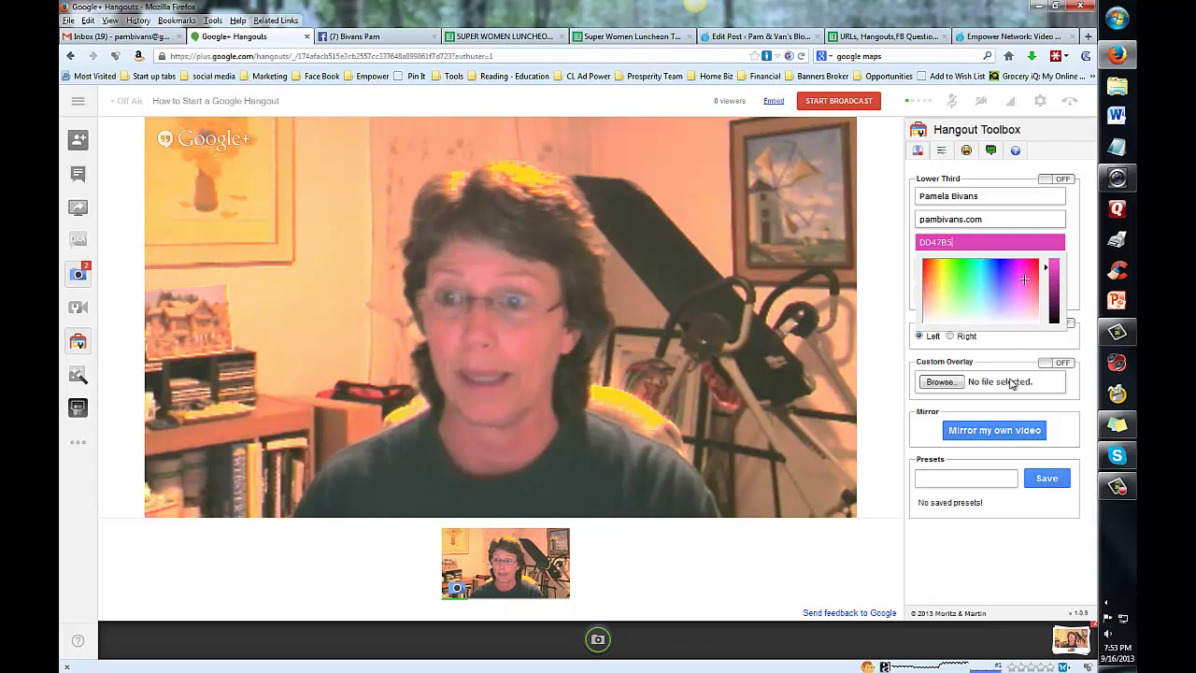
left_click(1019, 347)
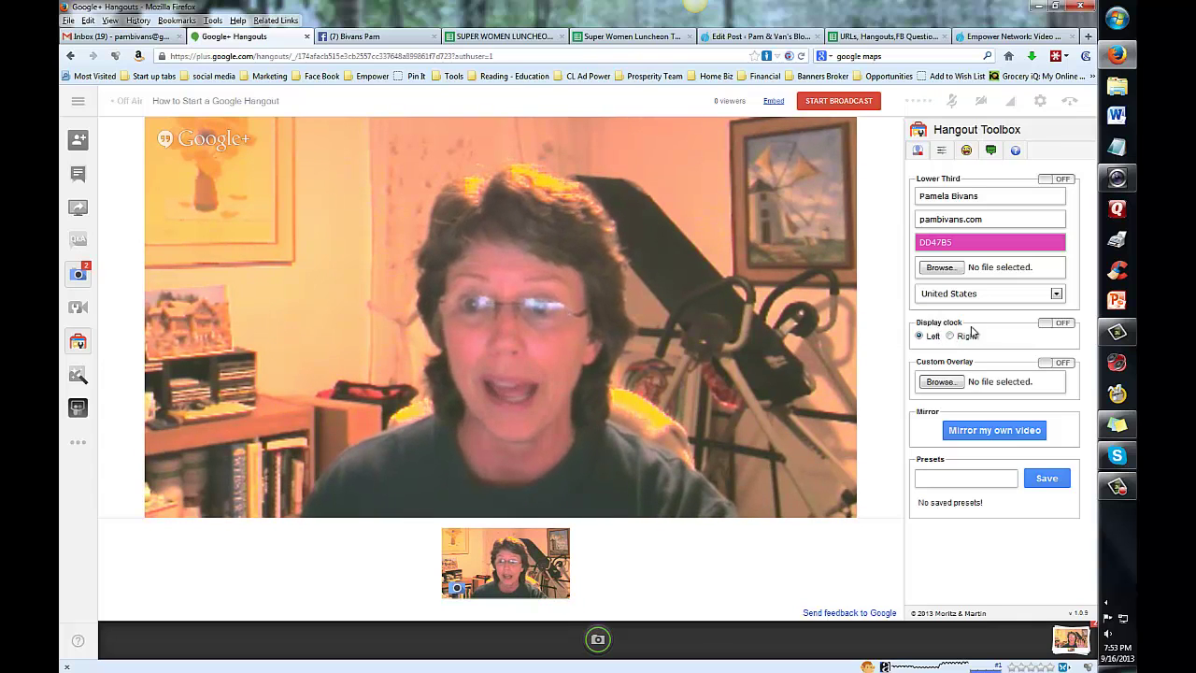
Turn on the display clock and the lower third, and mirror the own video.
left_click(1061, 323)
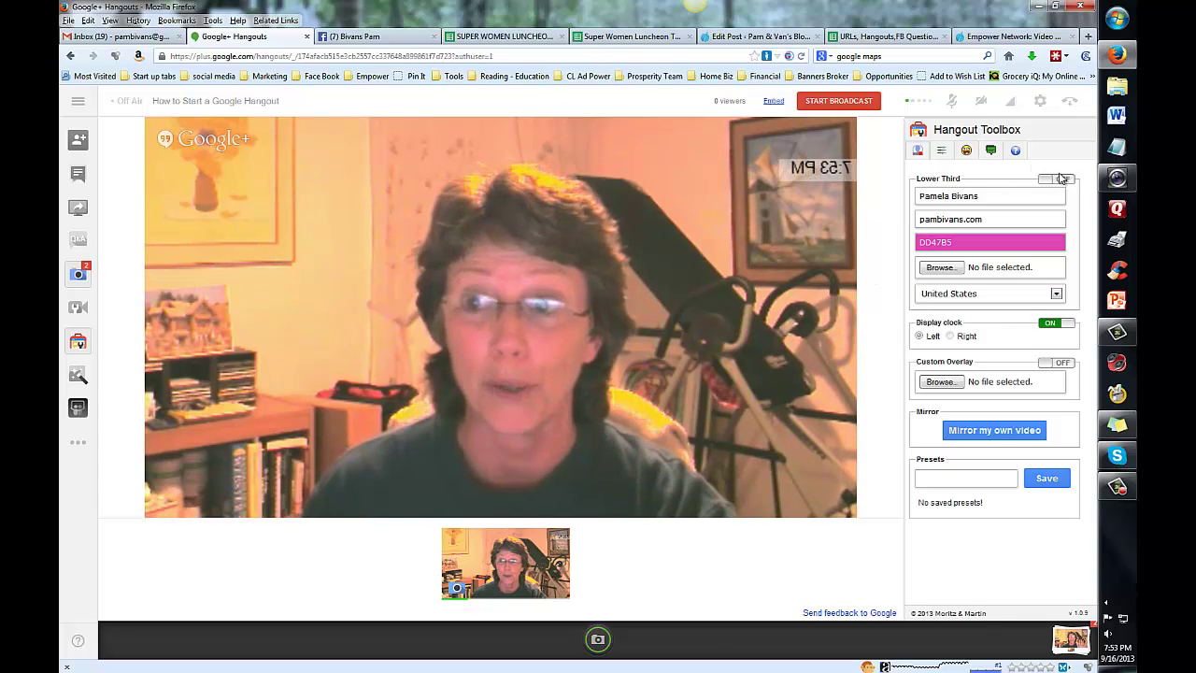
left_click(1066, 180)
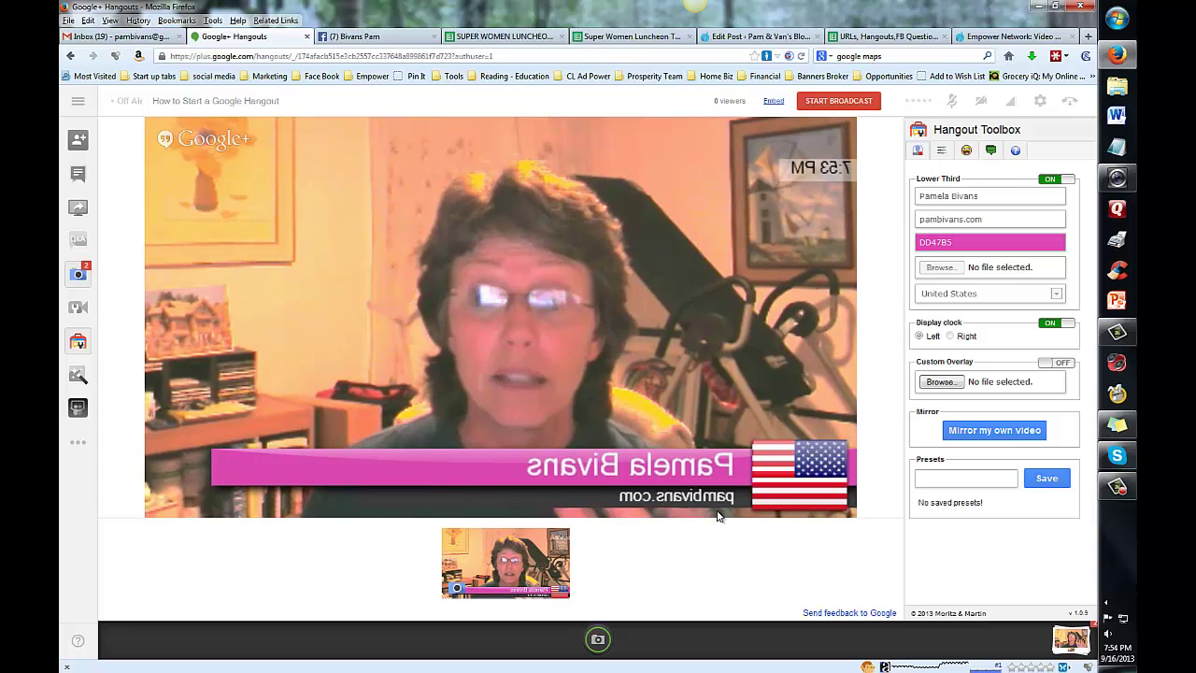
left_click(998, 433)
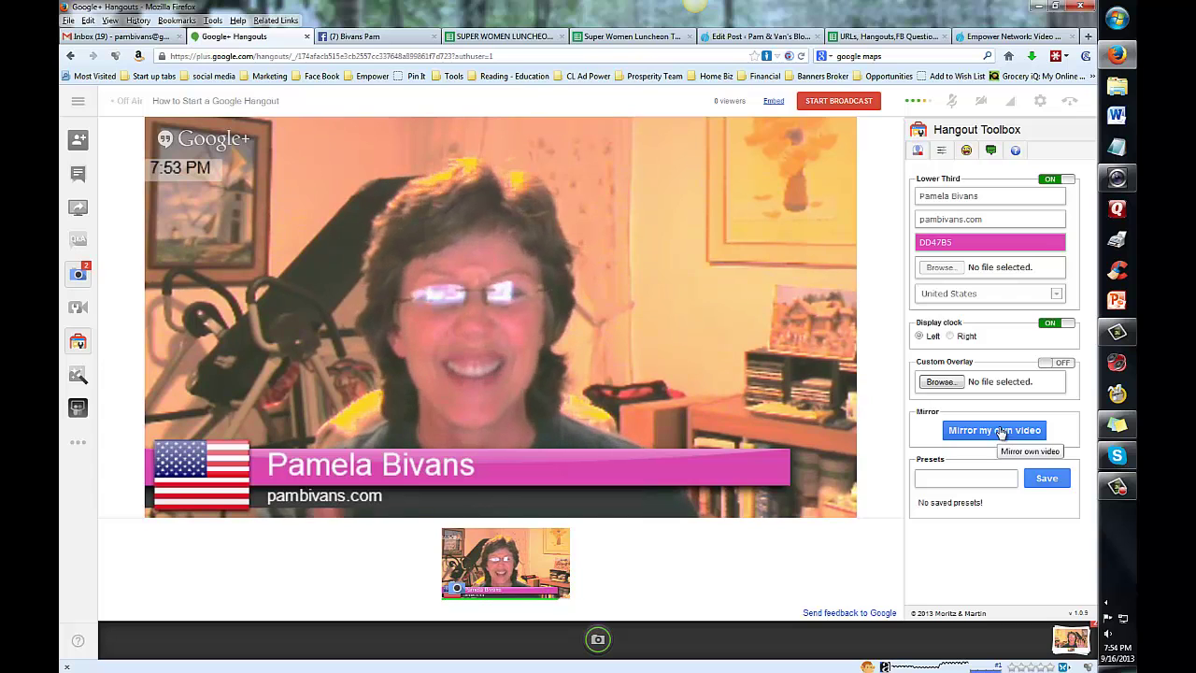
Try the pirate hat, crown, hearts and a randomized combination from the headwear effects, and remove all effects.
left_click(78, 375)
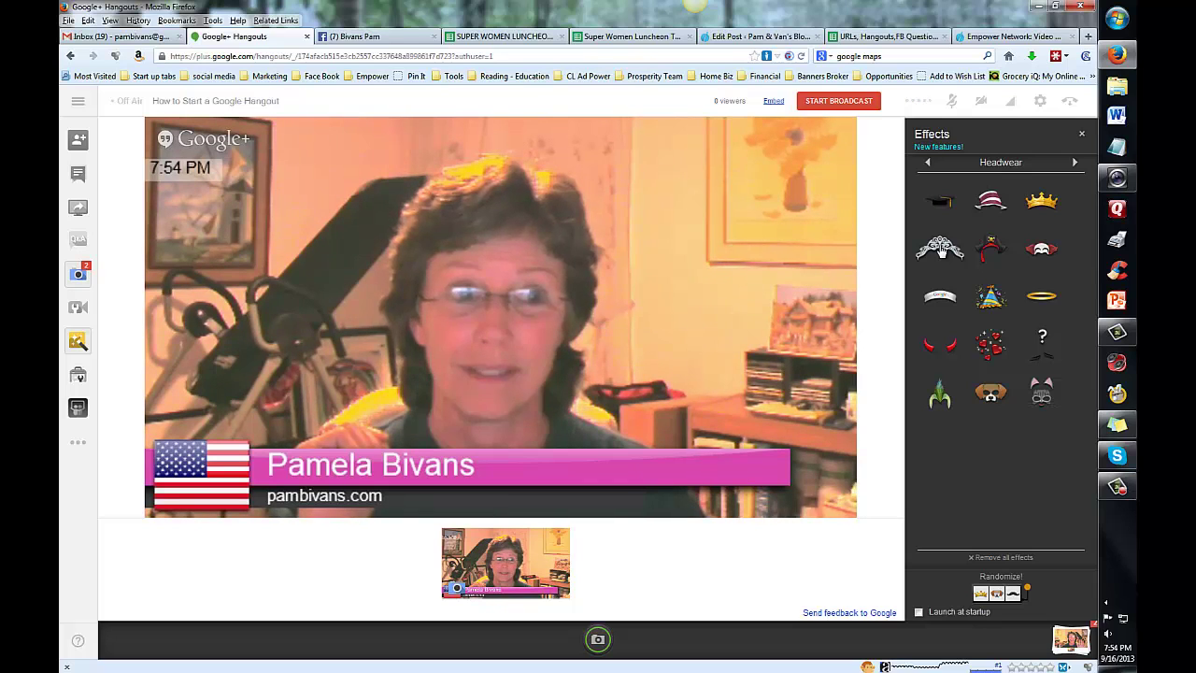
left_click(985, 250)
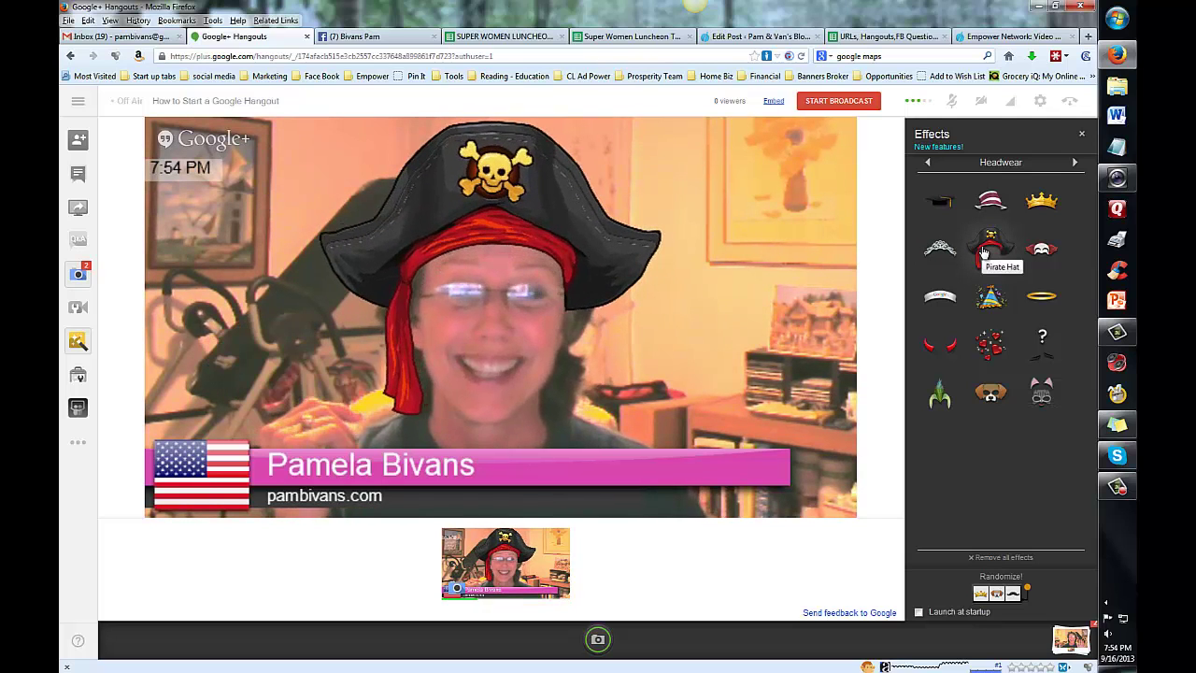
left_click(1040, 210)
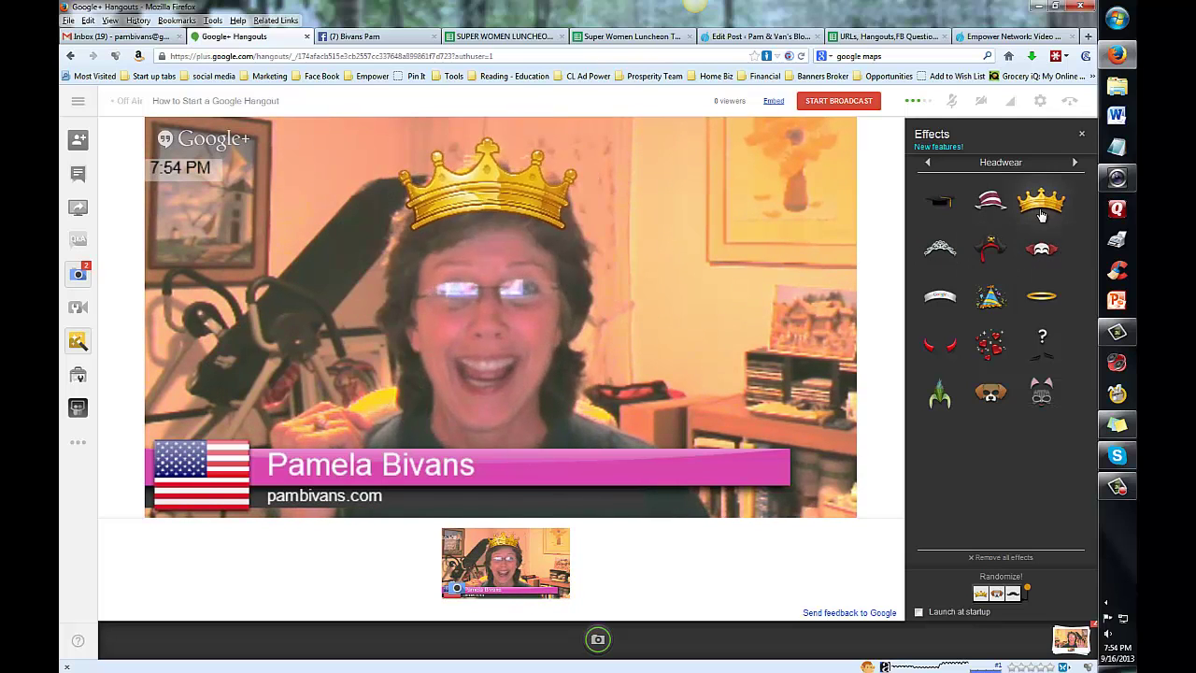
left_click(995, 342)
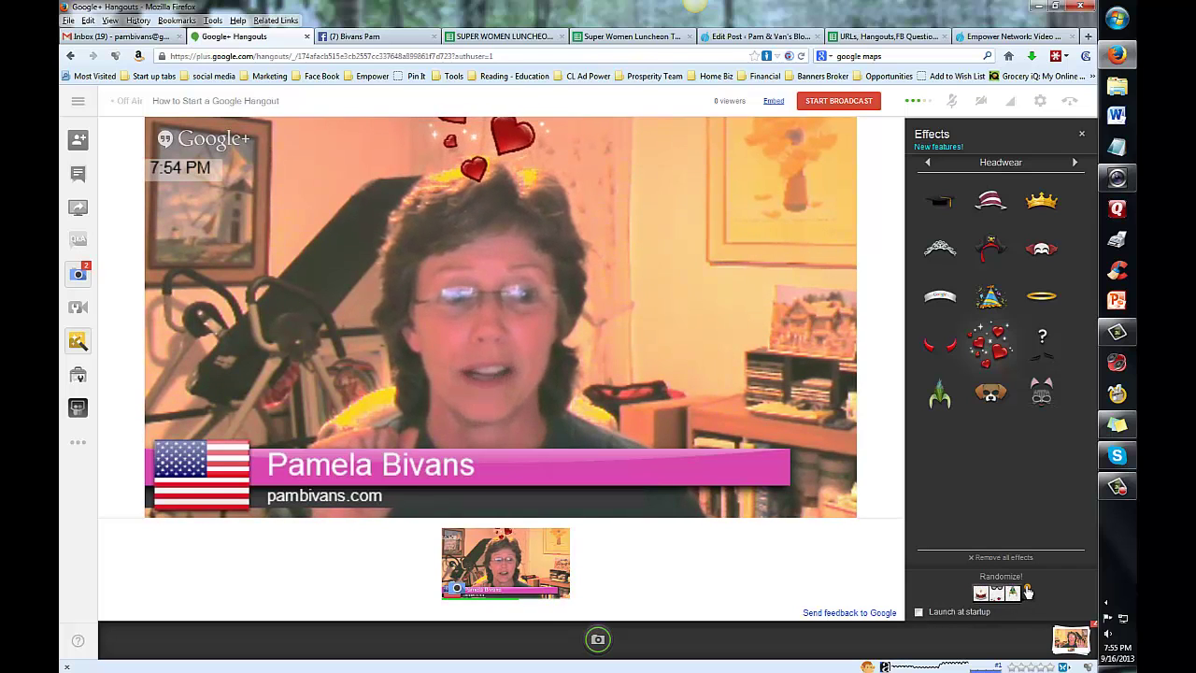
left_click(1027, 590)
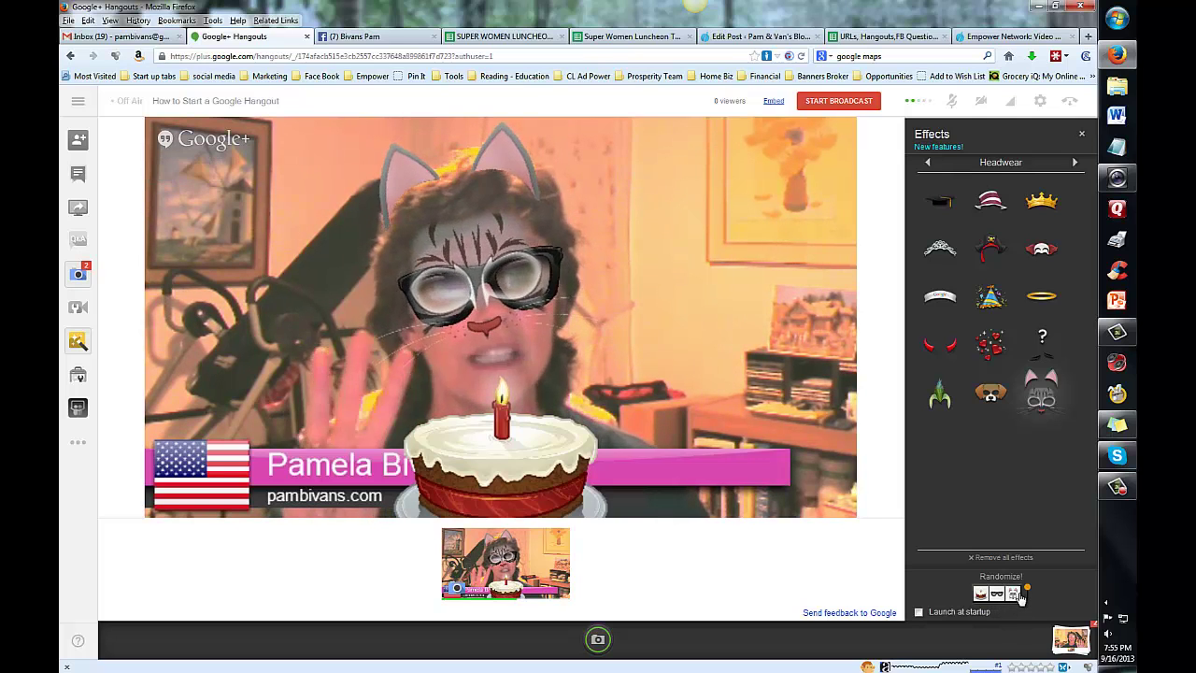
left_click(983, 559)
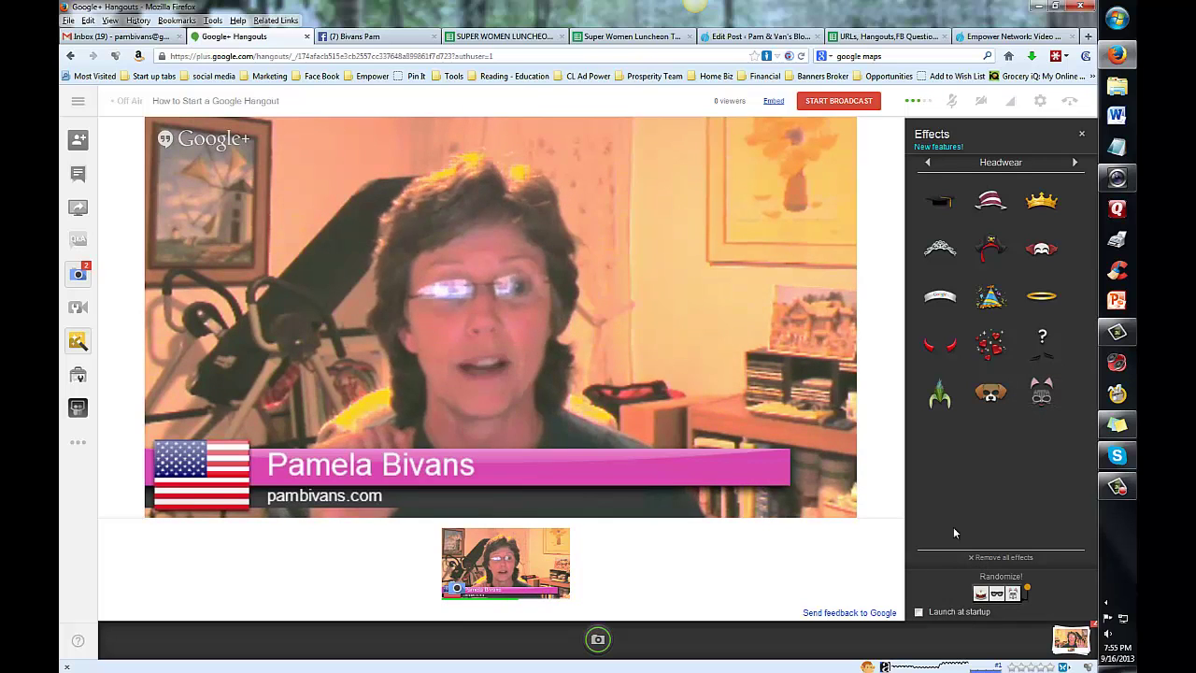
Close the Effects pane and leave the hangout to end the session.
left_click(1081, 137)
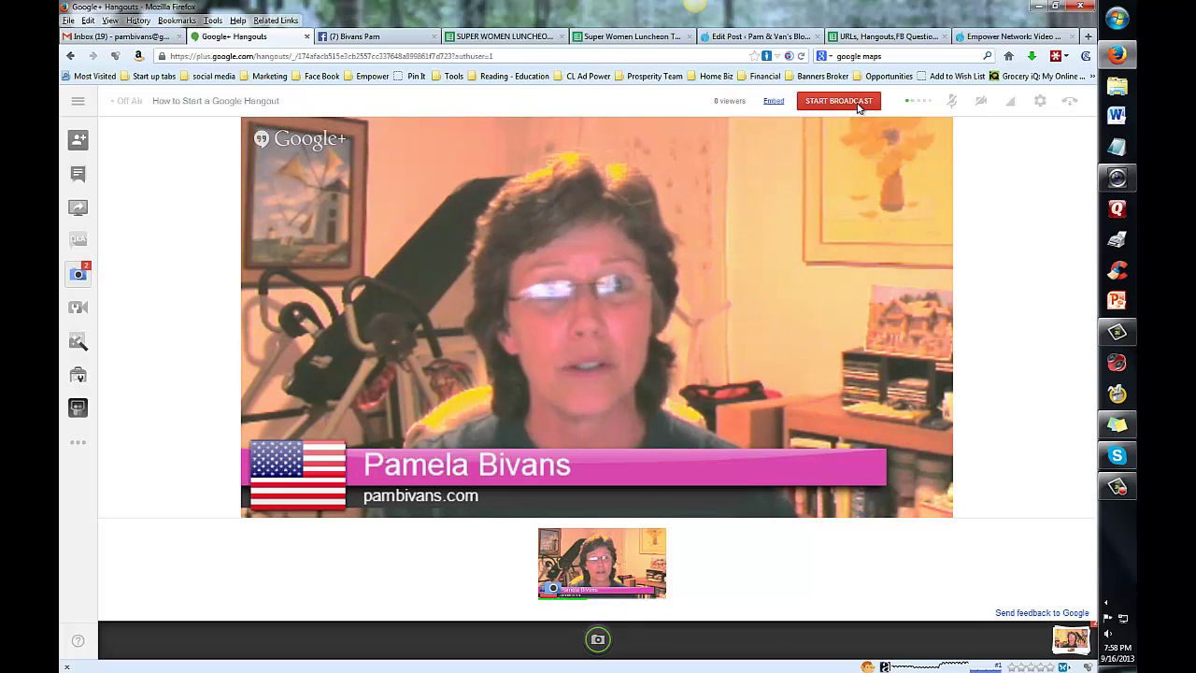
left_click(1070, 102)
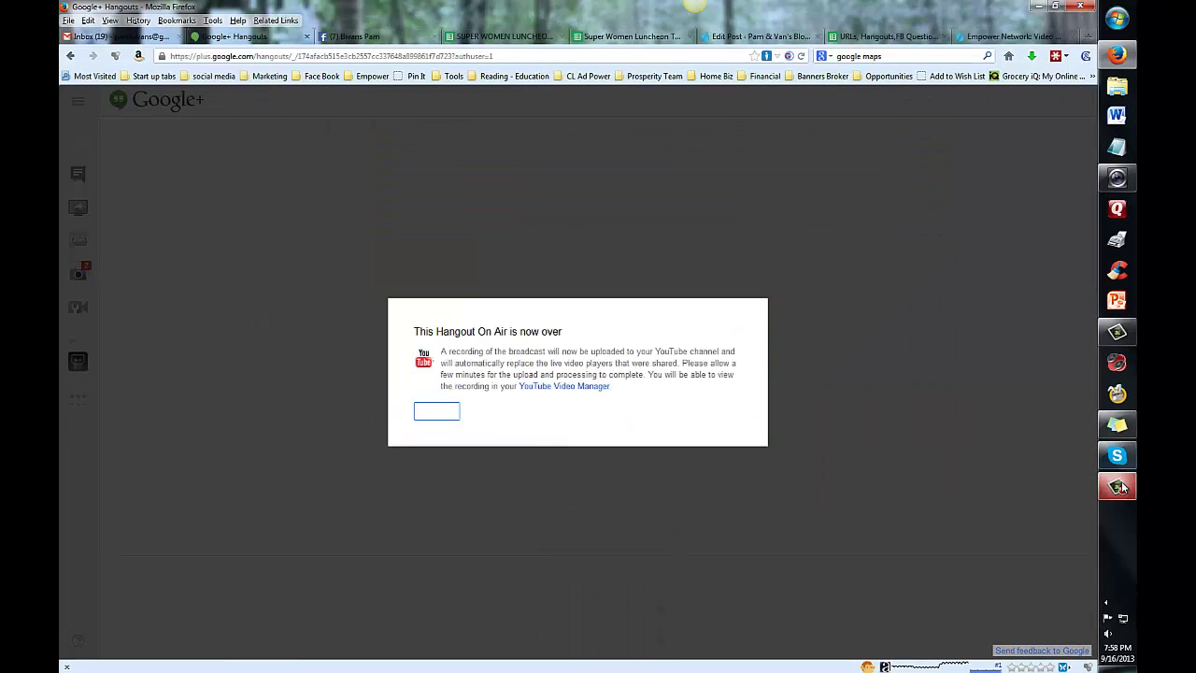
left_click(1117, 486)
left_click(1110, 631)
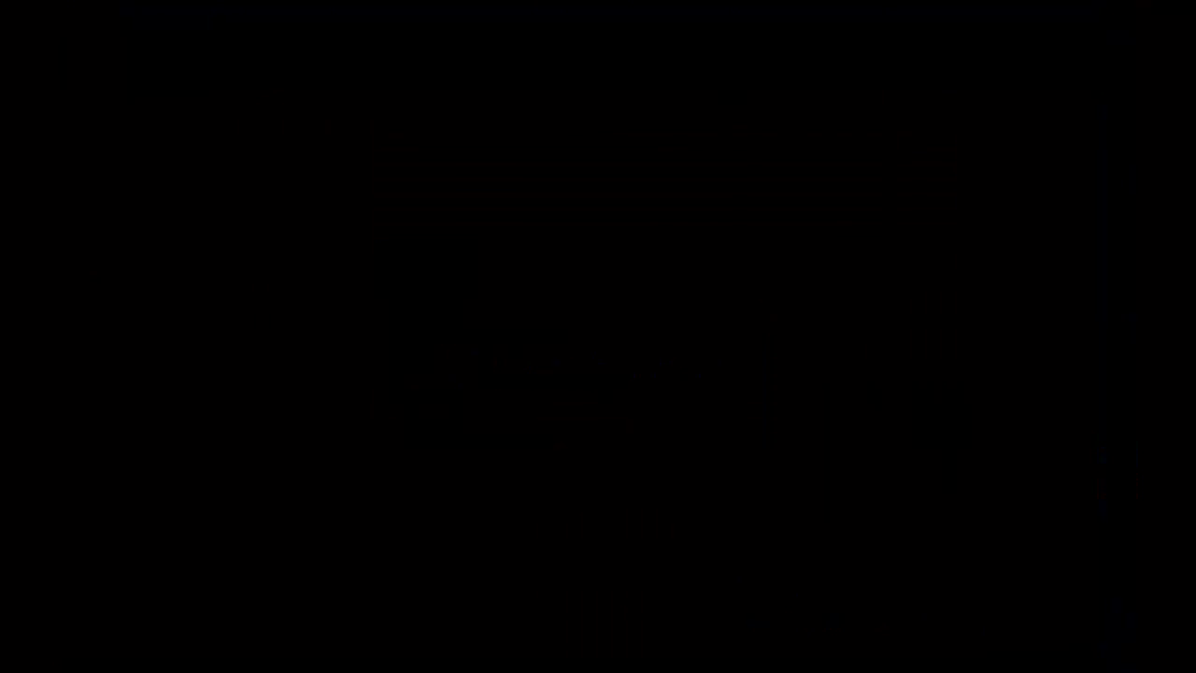